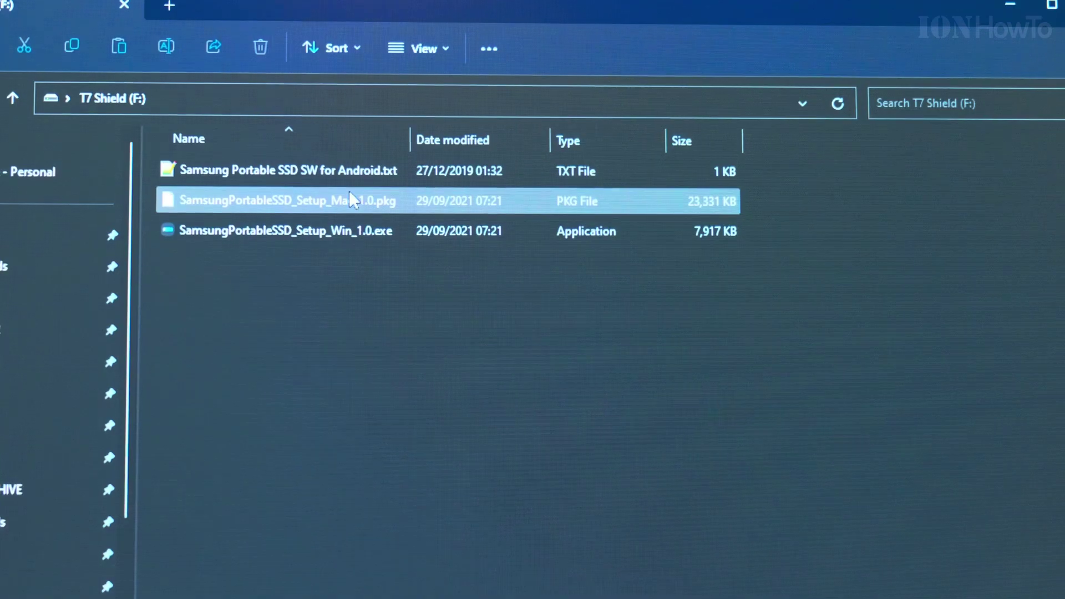
Step: Select SamsungPortableSSD_Setup_Win_1.0.exe on the T7 Shield (F:) drive
click(300, 240)
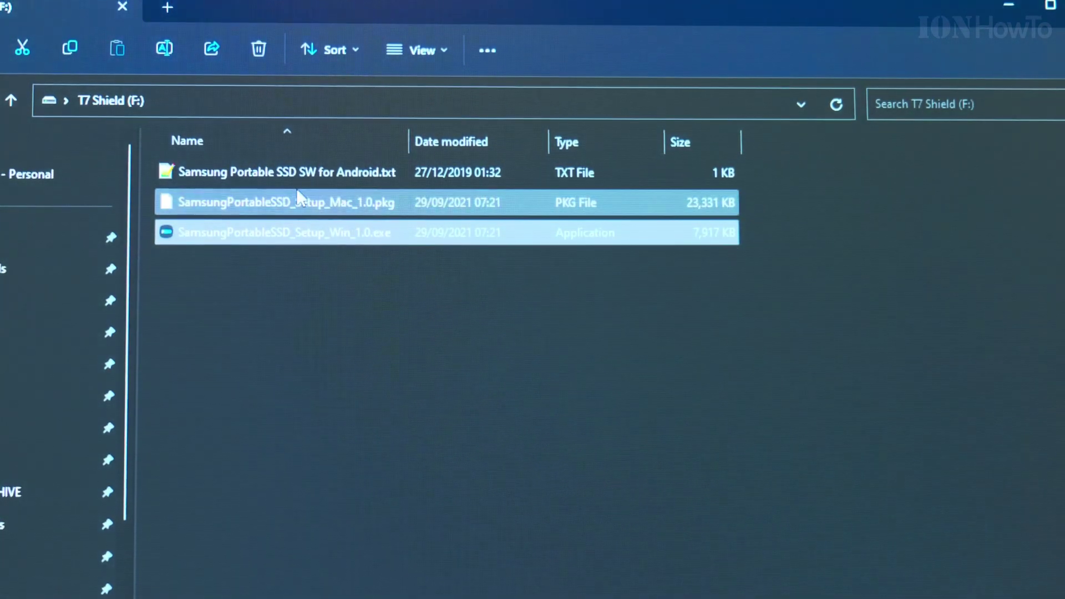
Step: Run SamsungPortableSSD_Setup_Win_1.0.exe, accept the license agreement, install, and finish the wizard
double_click(281, 240)
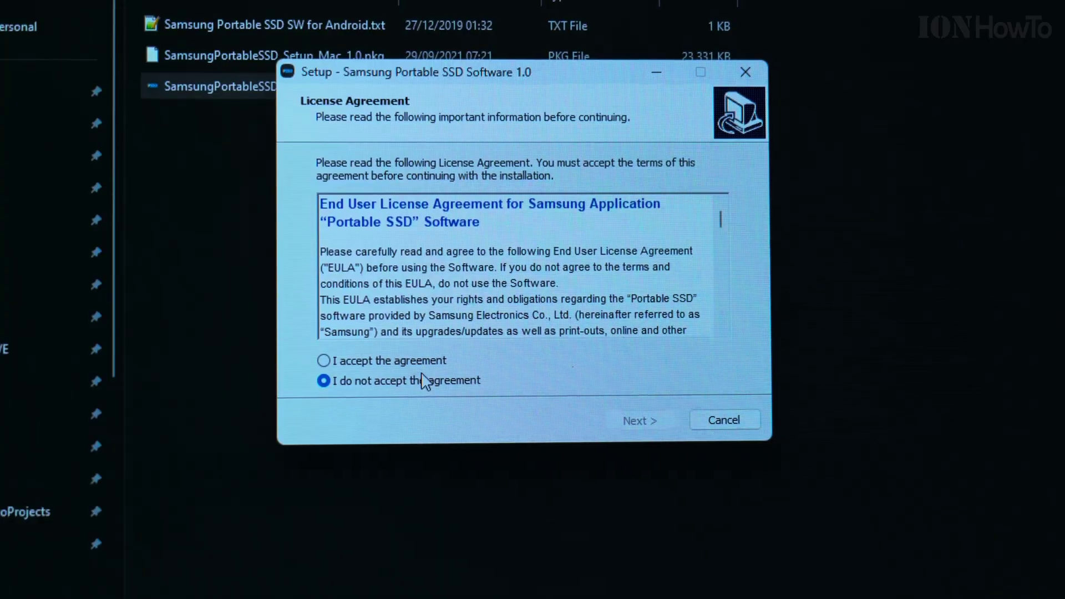
click(392, 505)
click(653, 565)
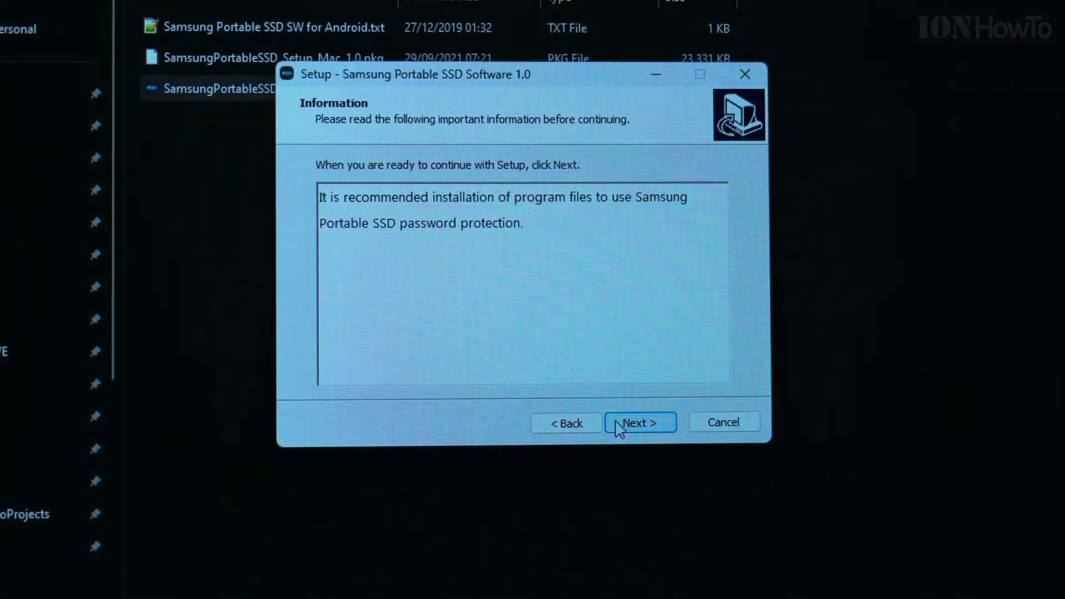
click(641, 422)
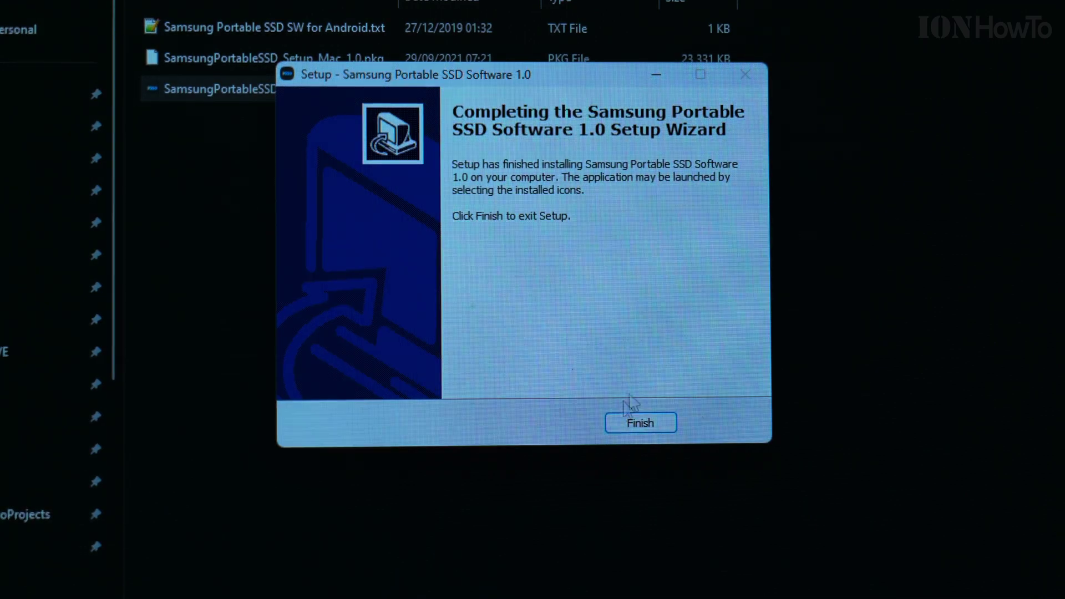
click(661, 426)
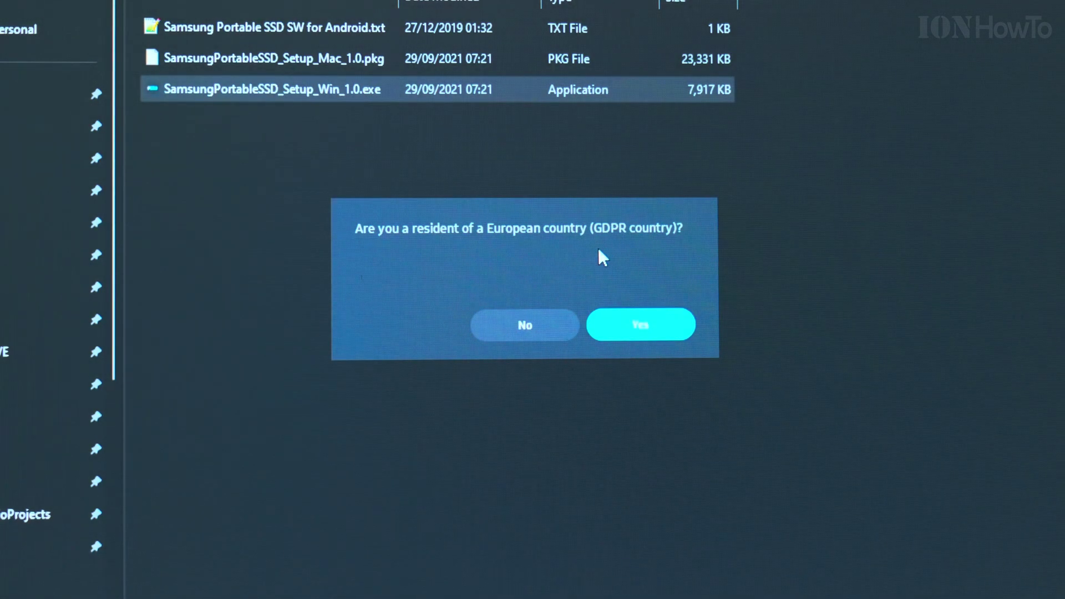
Step: Answer Yes to the GDPR European residency prompt
click(650, 326)
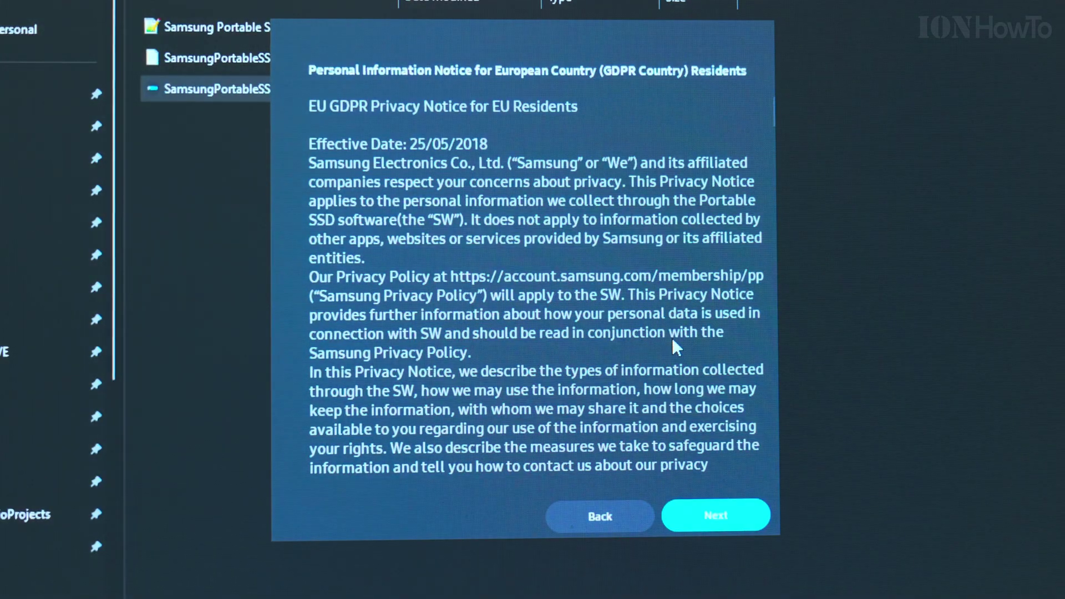
scroll(666, 338, down, 5)
scroll(624, 336, down, 5)
scroll(624, 335, down, 5)
scroll(624, 335, down, 3)
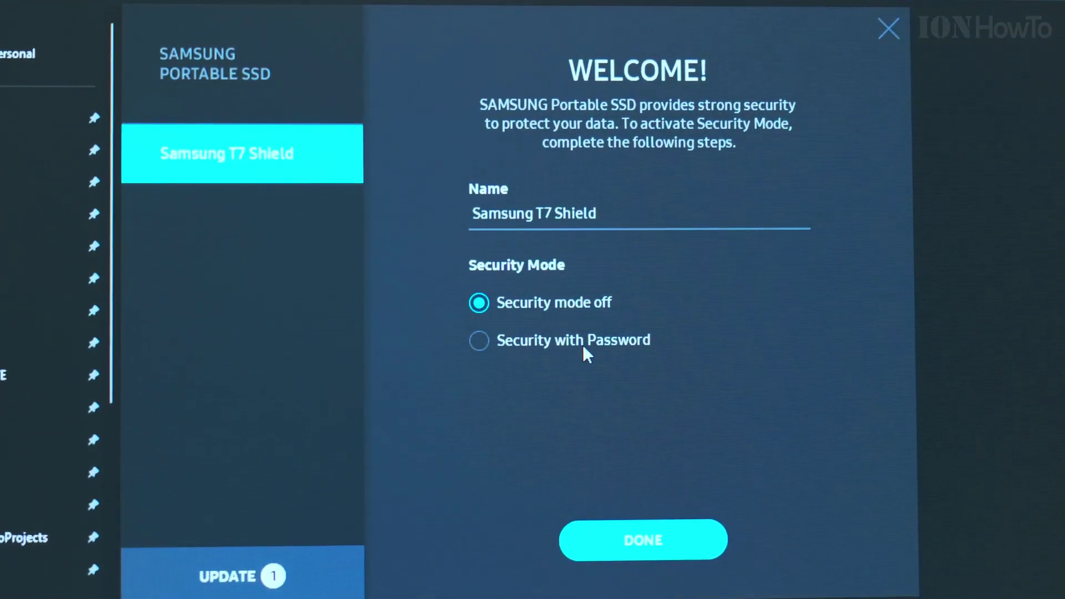
Step: Complete the T7 Shield welcome screen with security mode left off
click(608, 214)
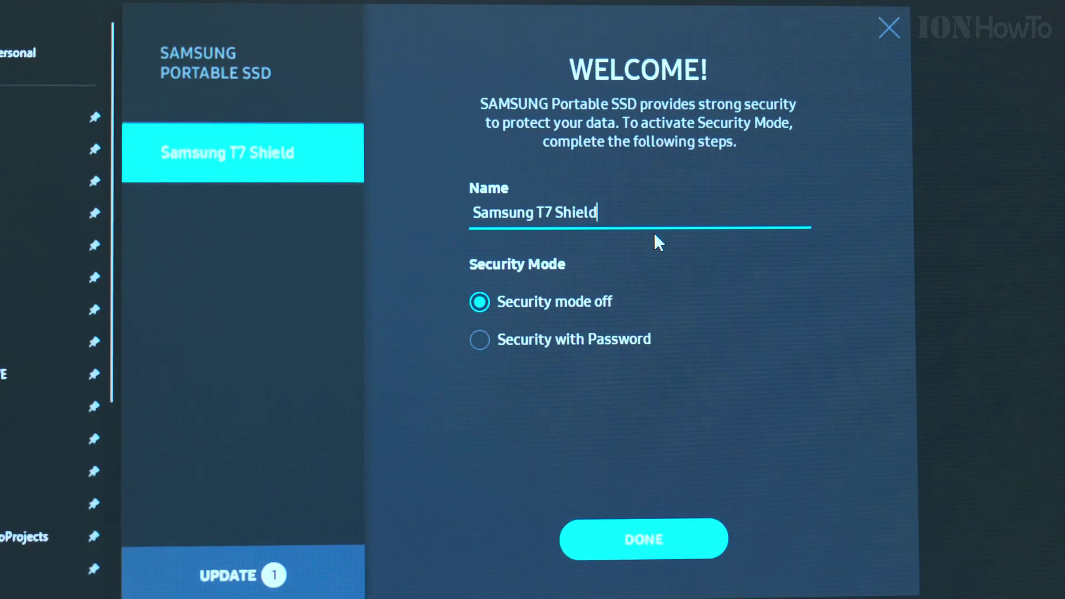
click(643, 540)
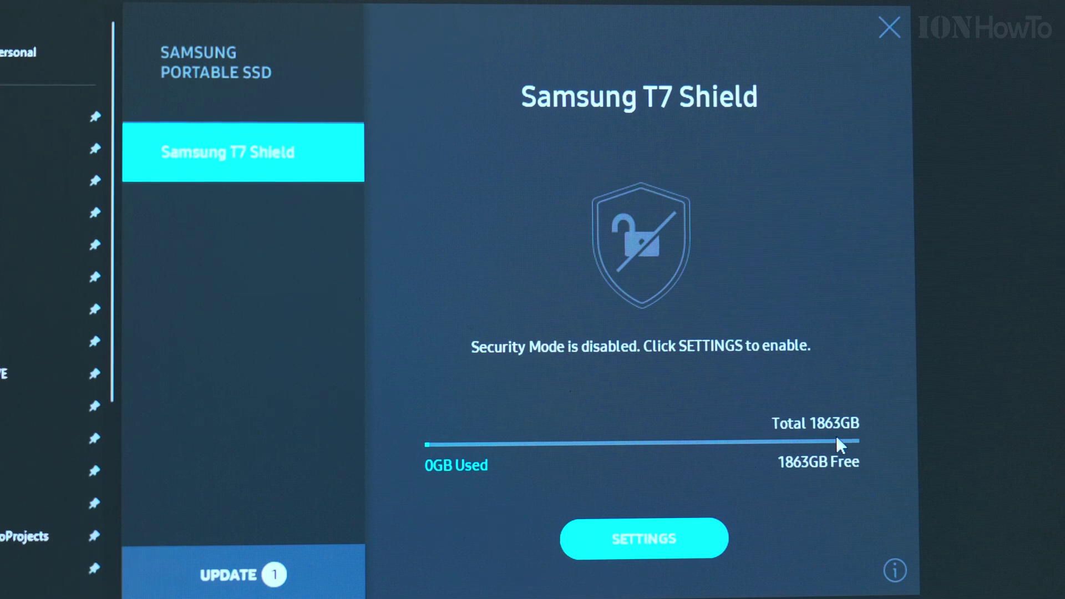
Step: Cancel the drive rename from Settings and bring up the T7 Shield firmware update page
click(667, 533)
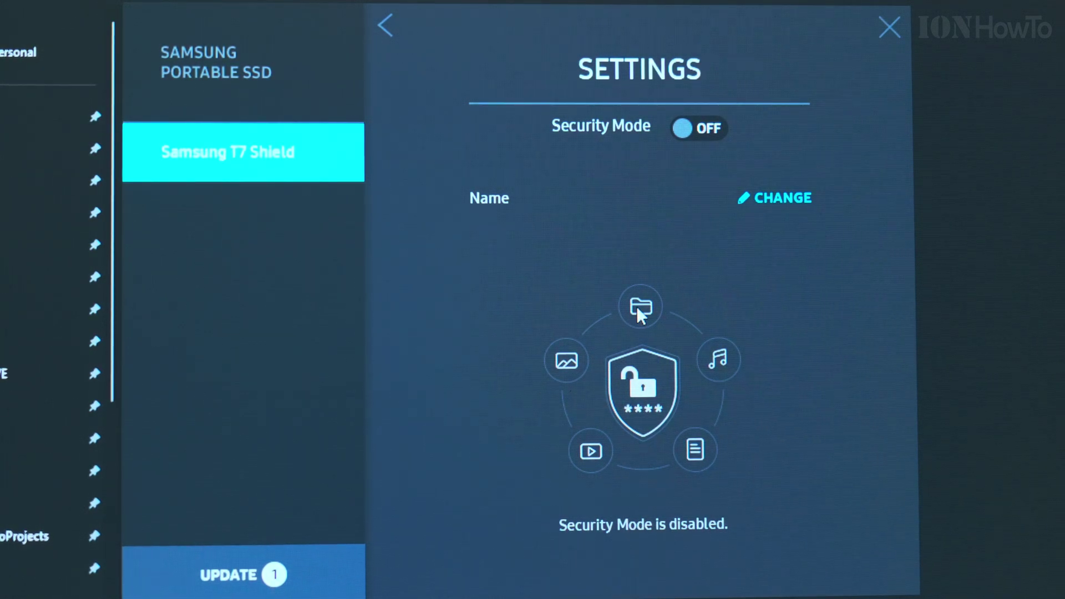
click(787, 204)
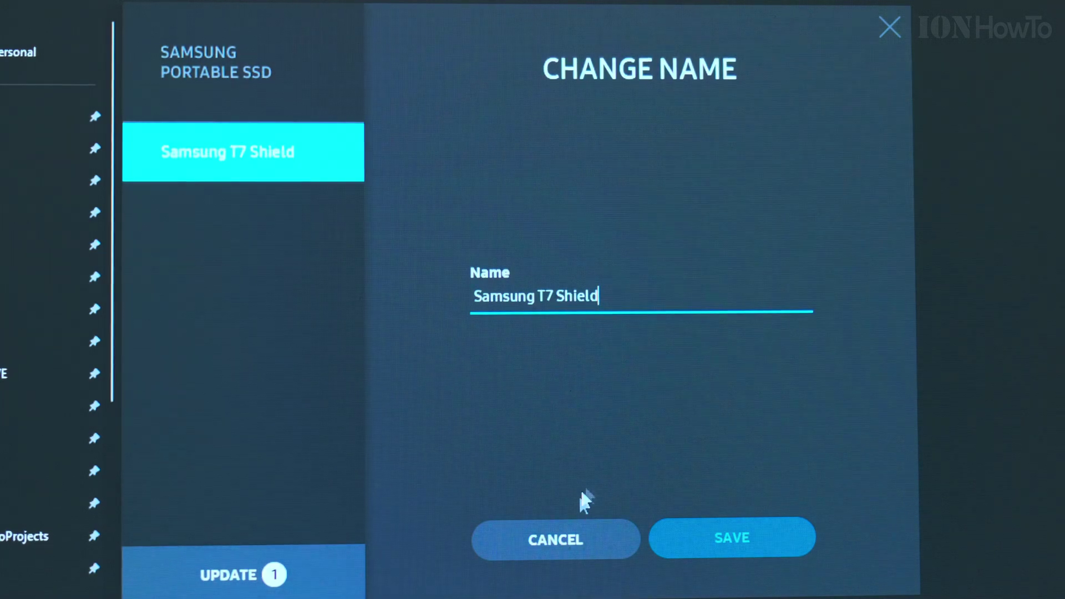
click(568, 538)
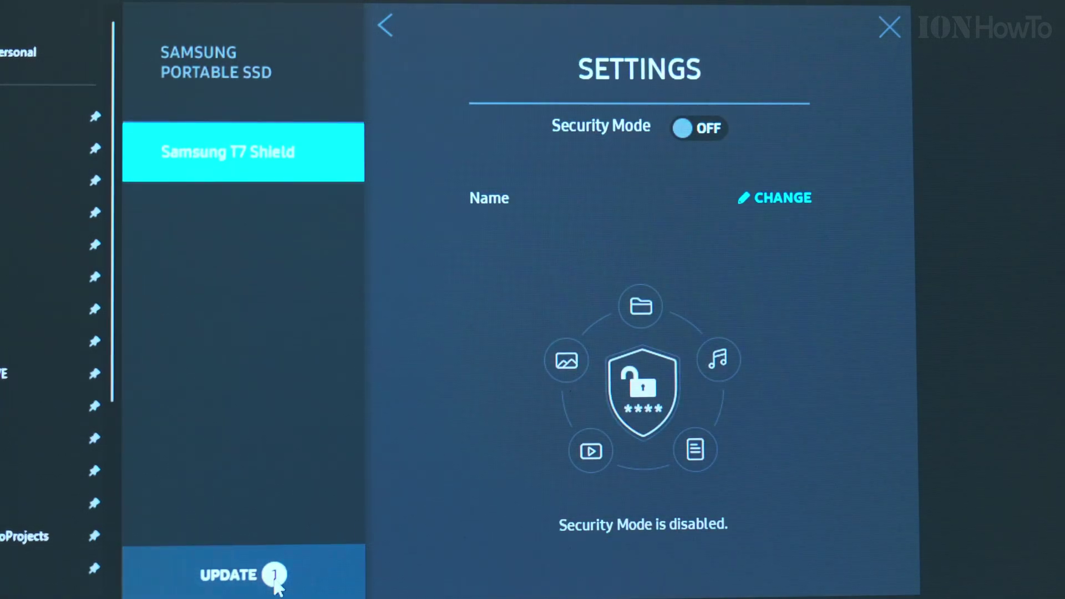
click(250, 574)
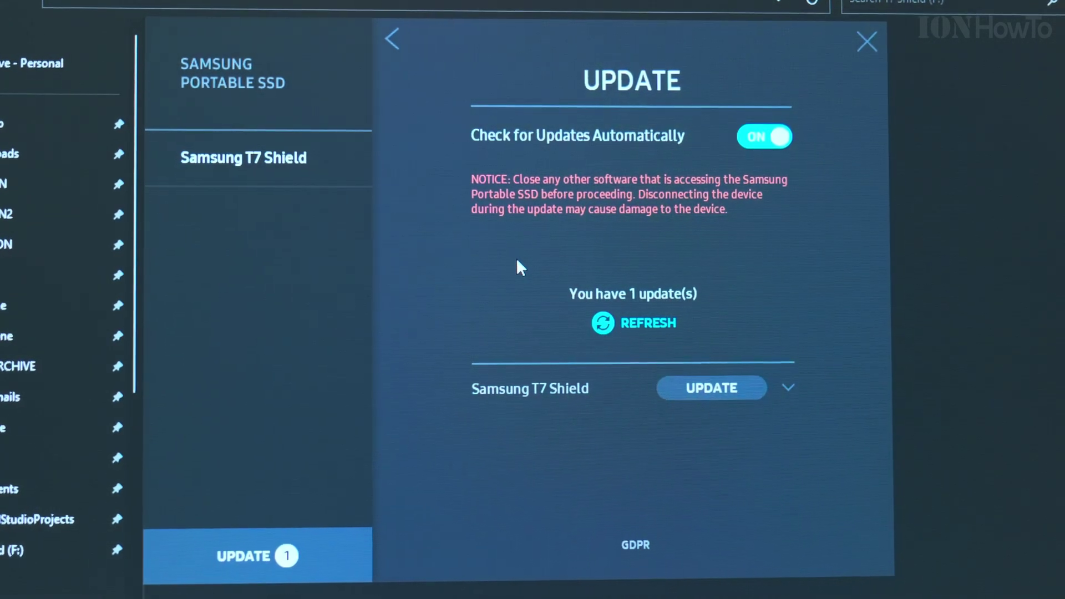
Step: Check the T7 Shield's firmware version details and install its firmware update
click(788, 389)
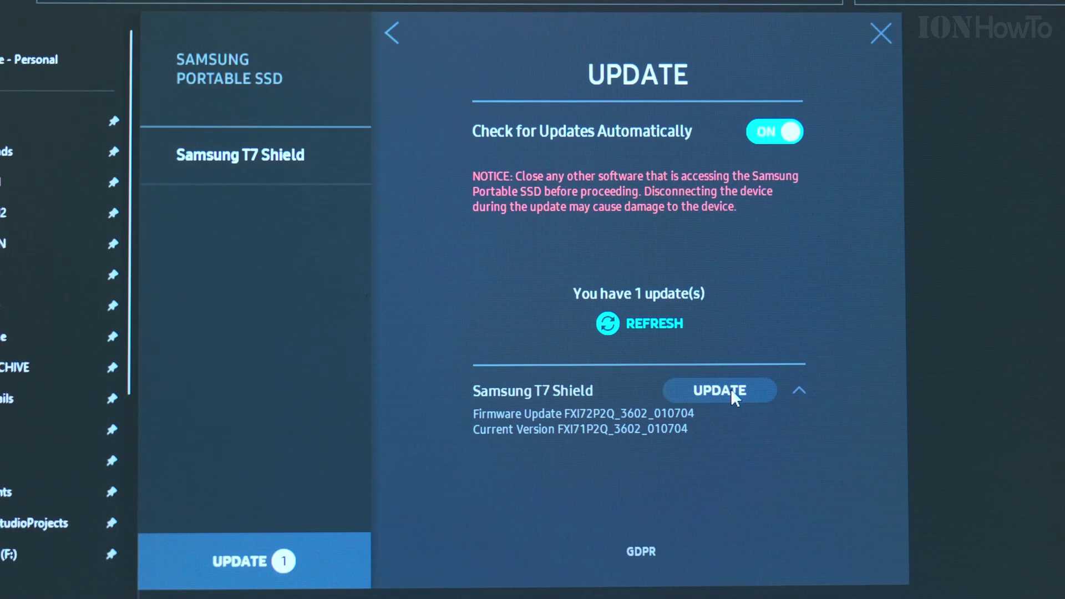
click(731, 389)
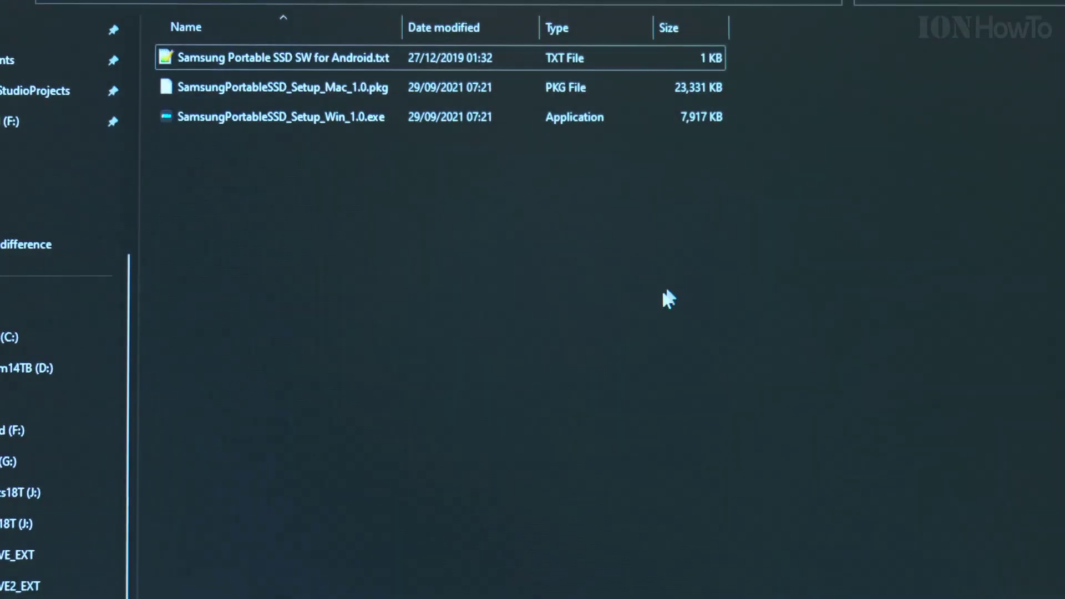
Step: Return to the update page and refresh to confirm the T7 Shield is up to date
ctrl+click(565, 117)
ctrl+click(588, 52)
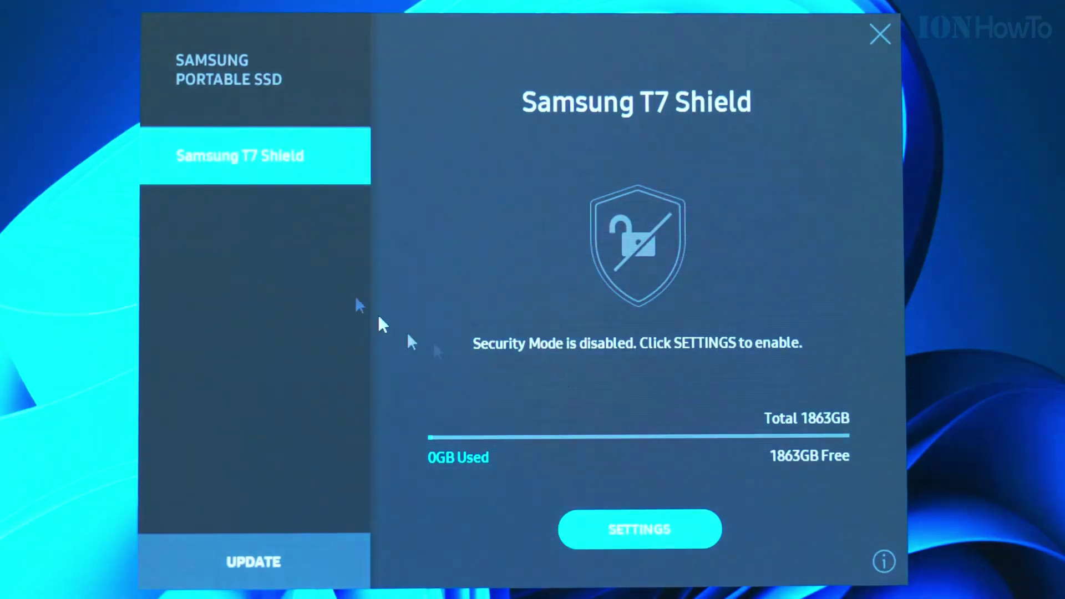
click(278, 564)
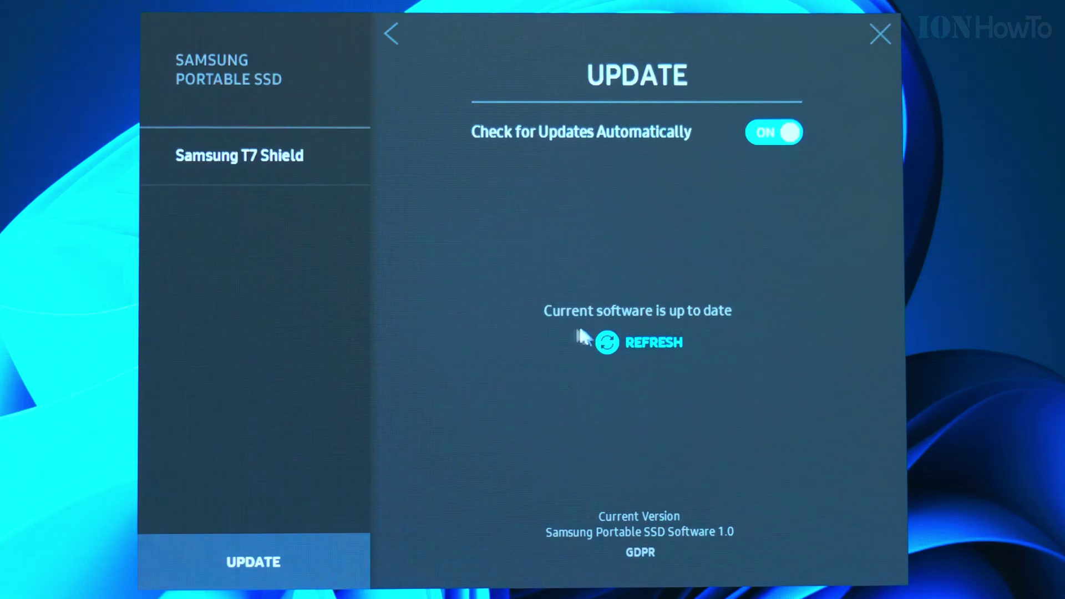
click(659, 344)
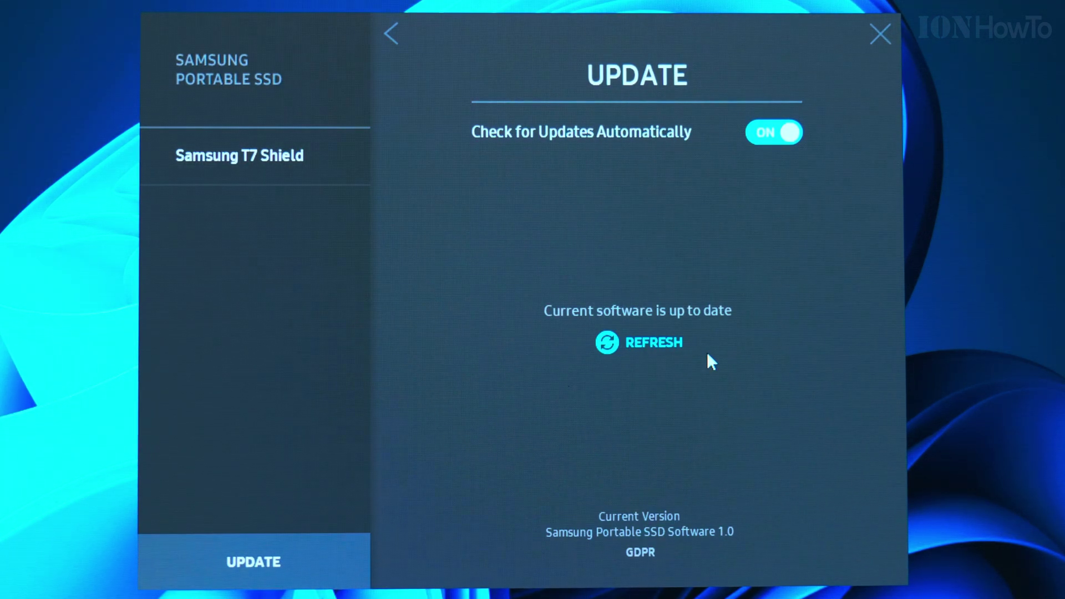
Step: Read and confirm the GDPR privacy notice, then close Samsung Portable SSD Software
click(641, 552)
scroll(658, 453, down, 3)
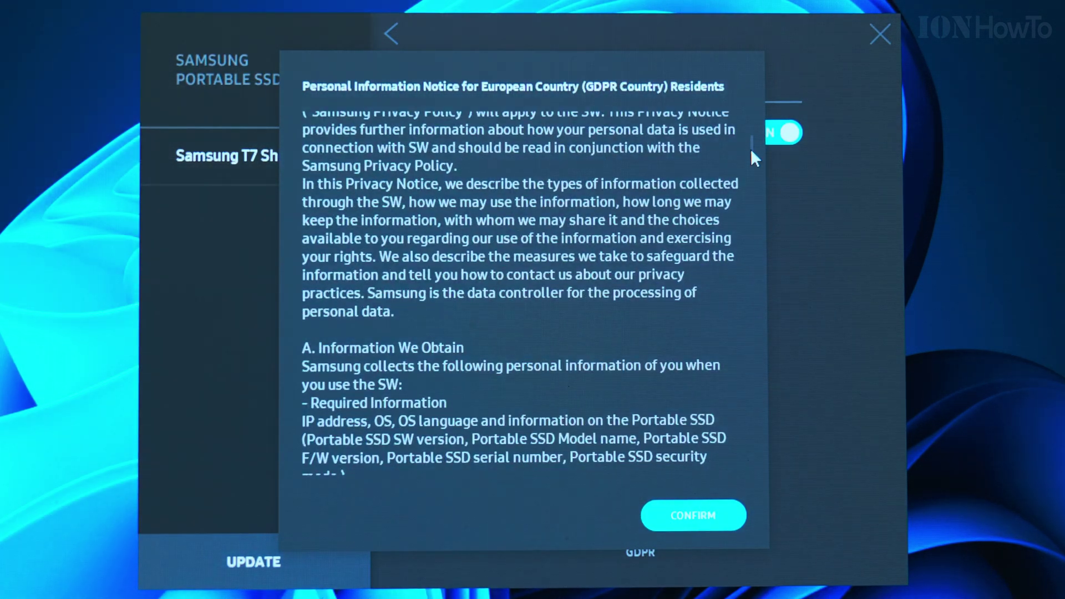
drag(750, 149, 756, 508)
click(726, 519)
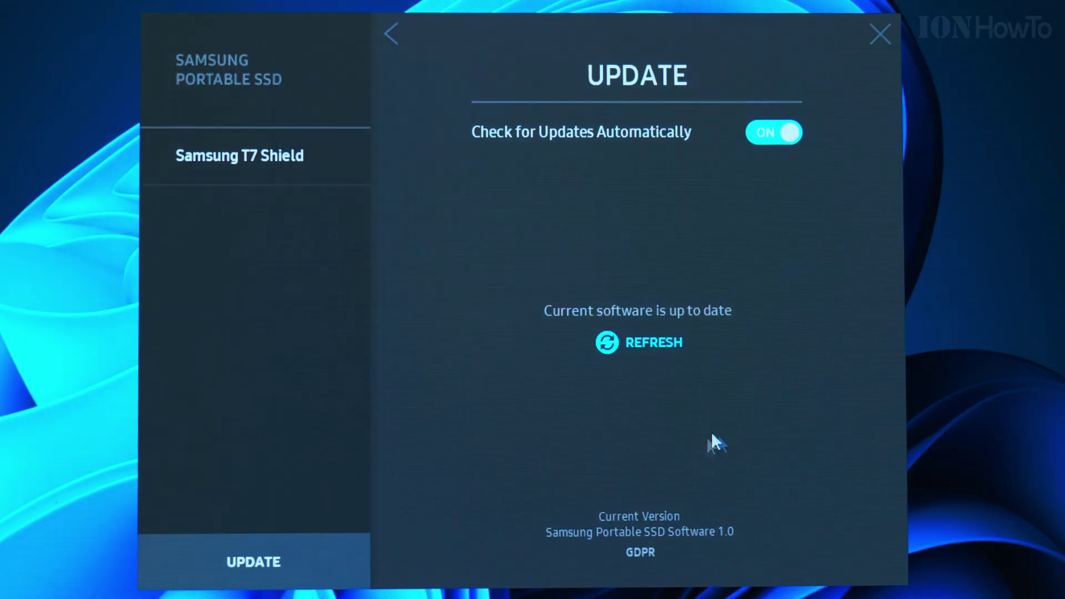
click(880, 35)
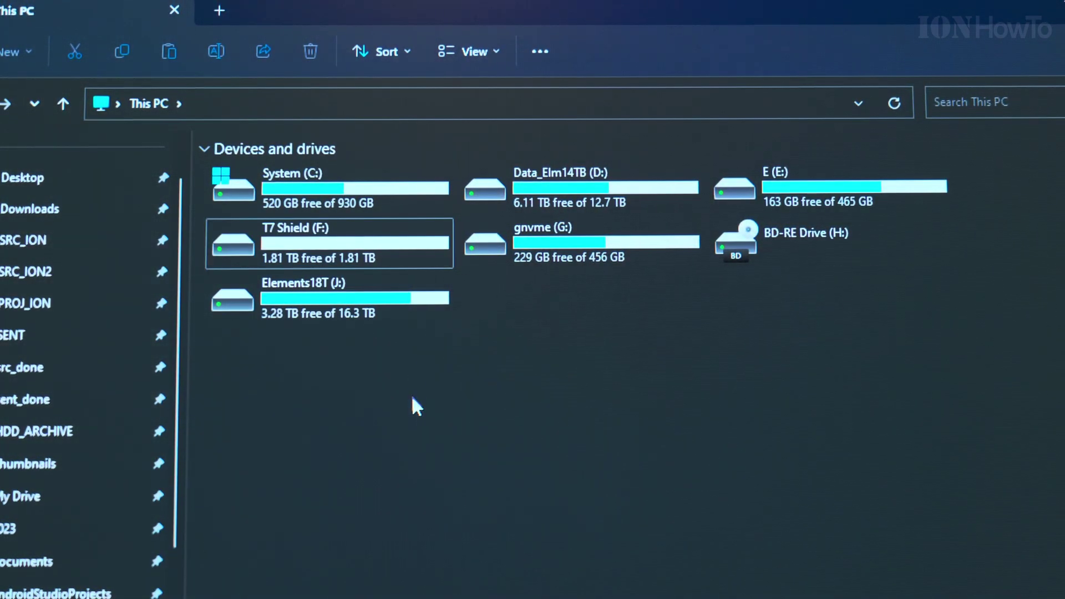
Step: Browse into T7 Shield (F:), go back, and open the drive's Properties (exFAT, 1.81 TB)
click(386, 385)
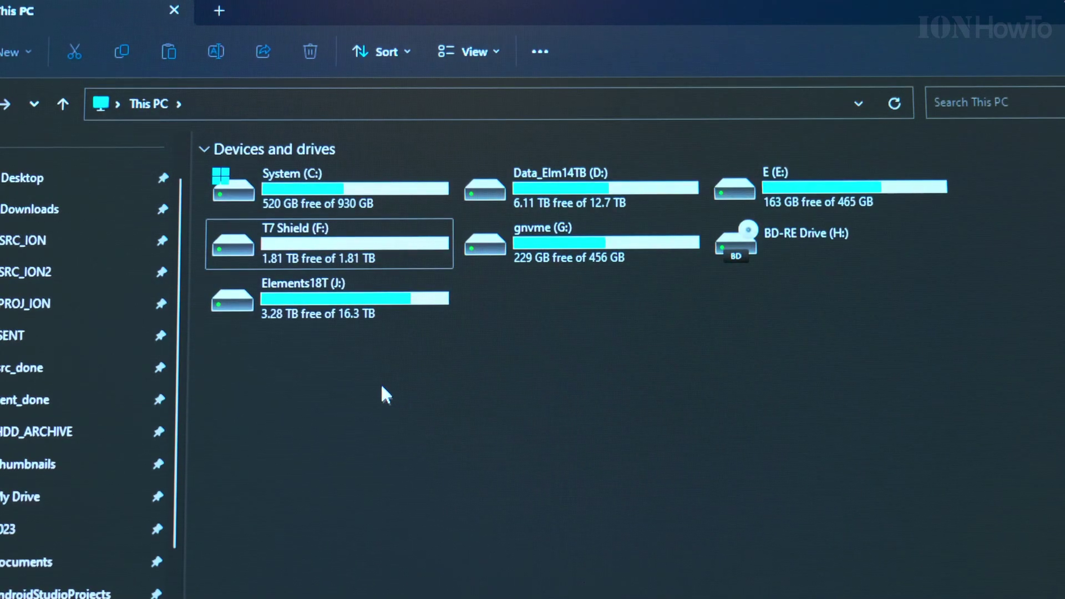
double_click(384, 262)
click(62, 105)
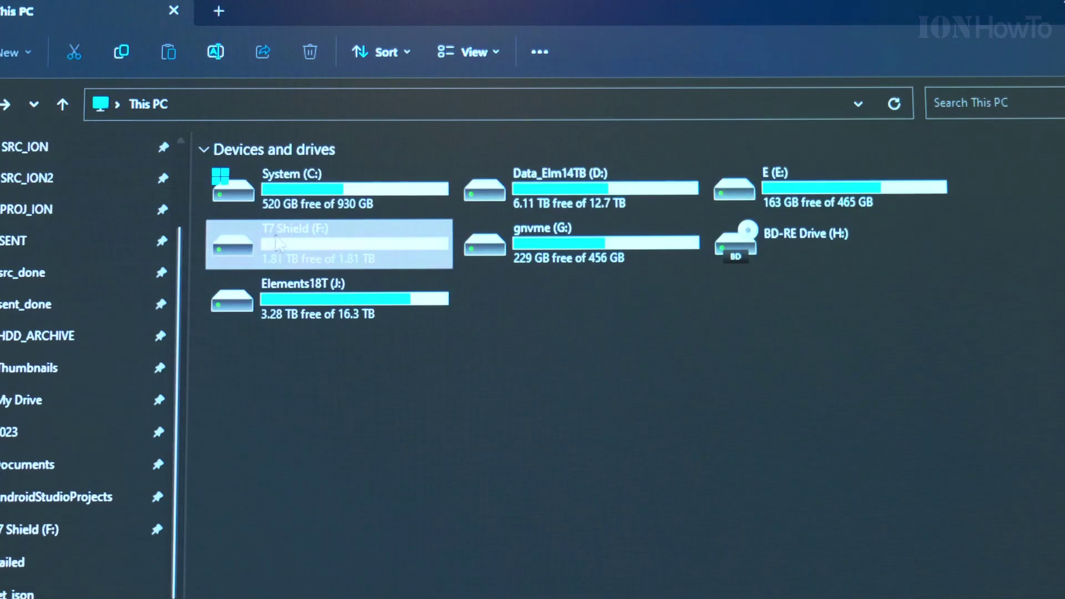
right_click(282, 242)
click(359, 596)
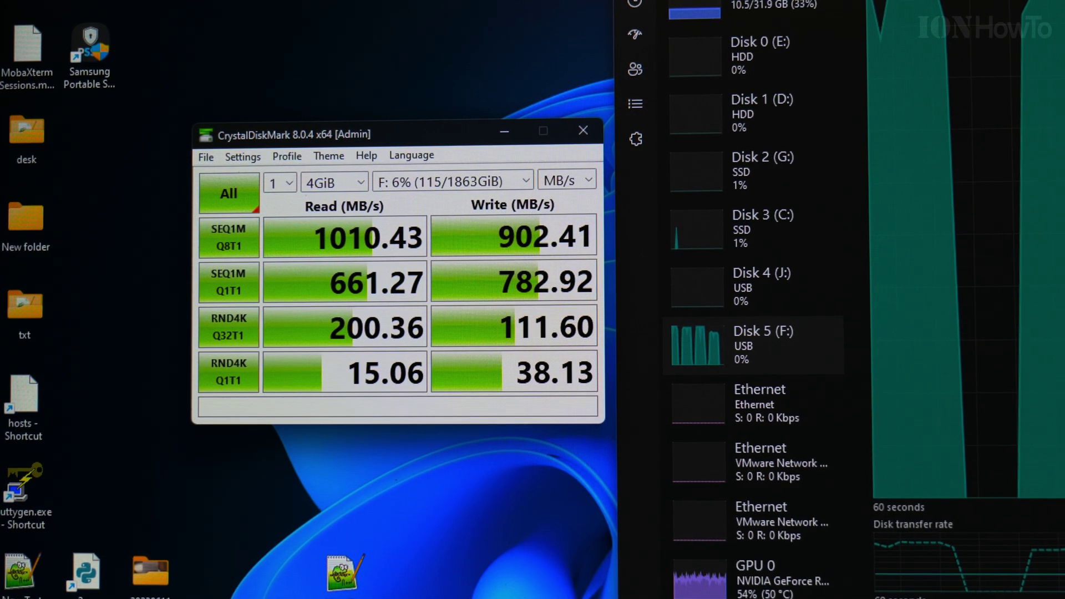
Step: Set CrystalDiskMark's test size to 16GiB and start the All benchmark on F:
click(332, 181)
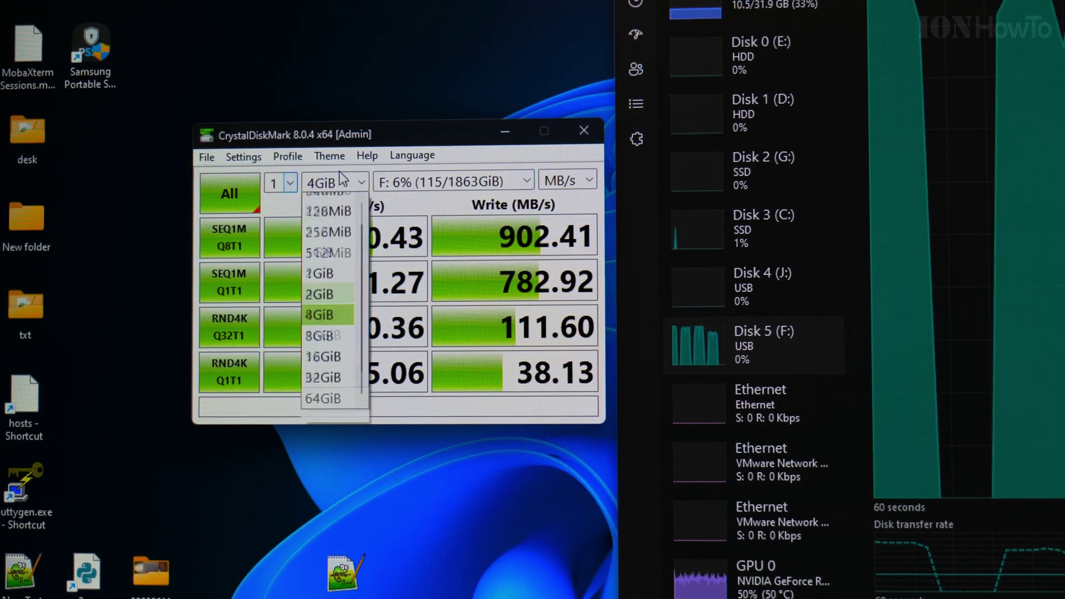
click(334, 369)
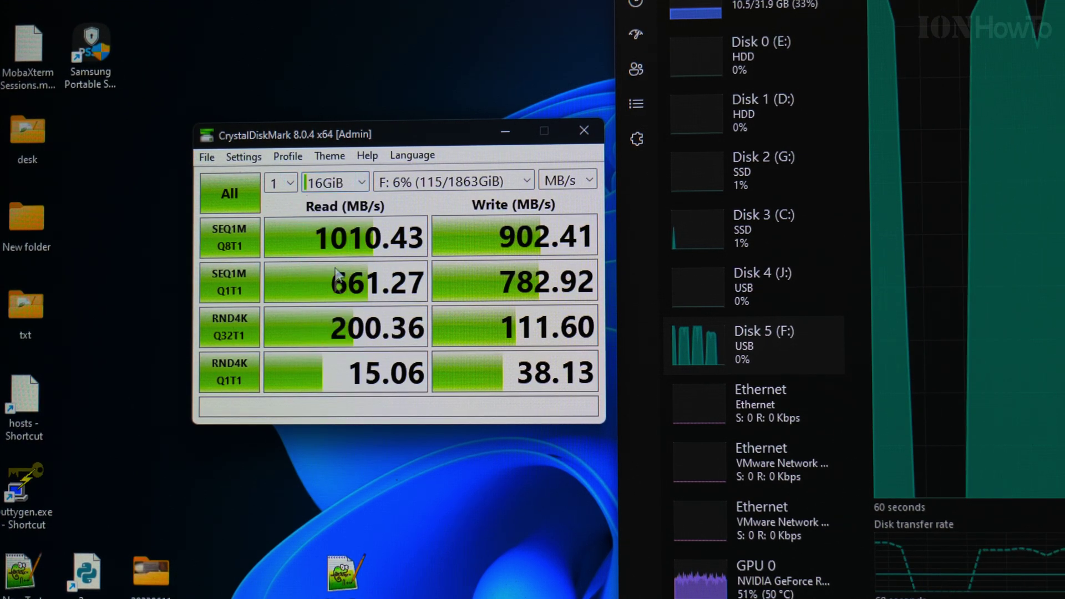
click(240, 196)
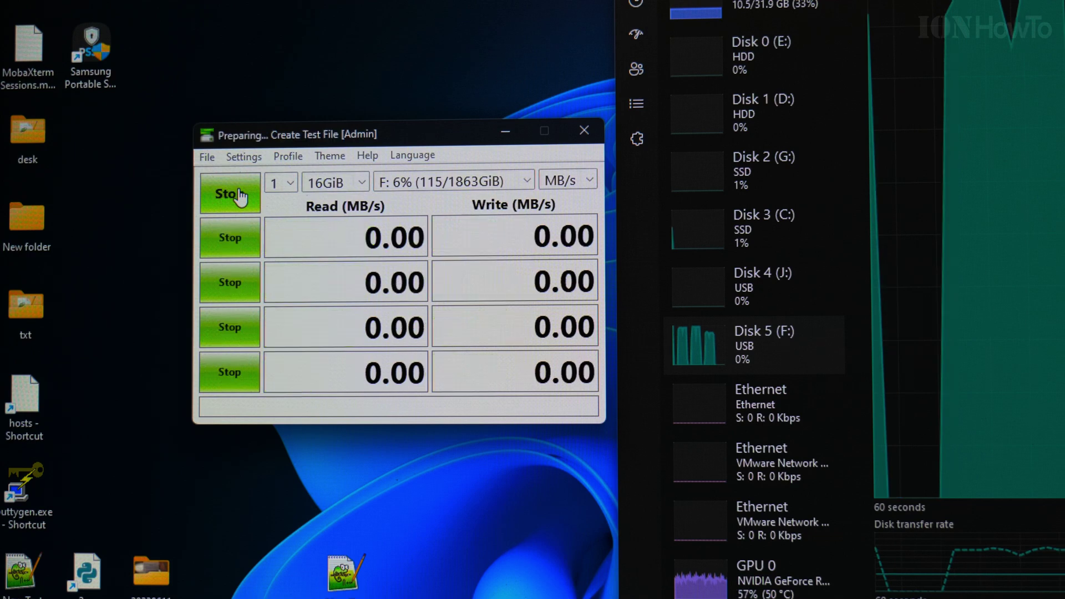